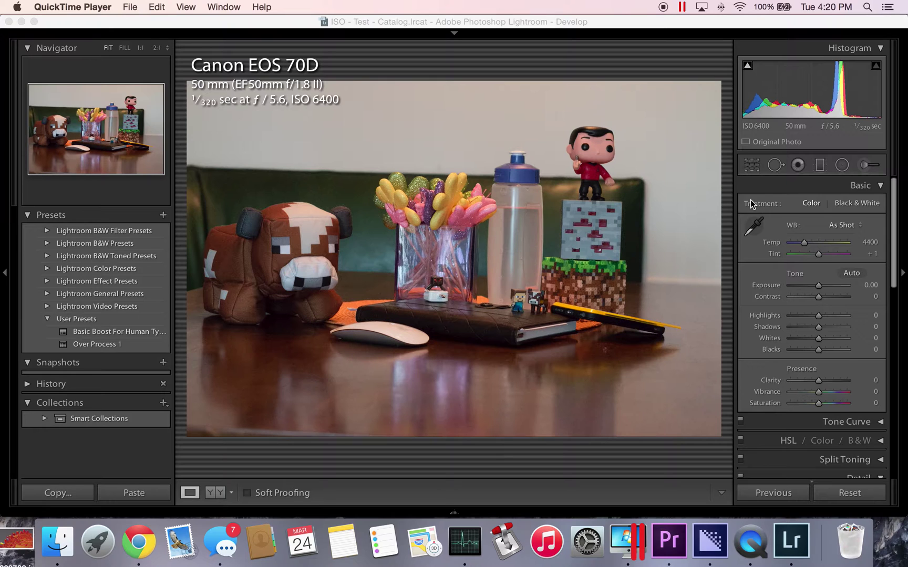
Step: Check the noise at 1:1 across the bottle, glass vase and Minecraft figures, then show the Detail settings
click(542, 191)
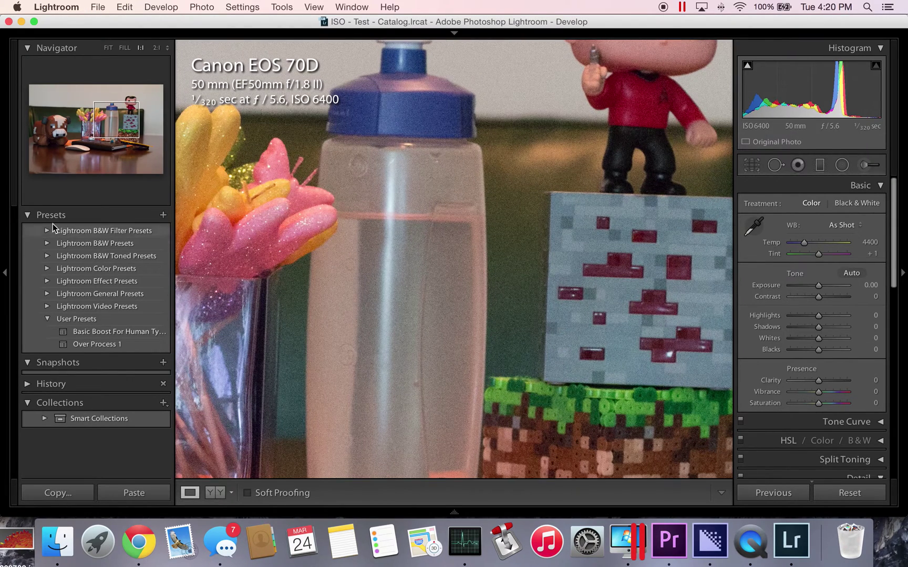
drag(391, 260, 581, 146)
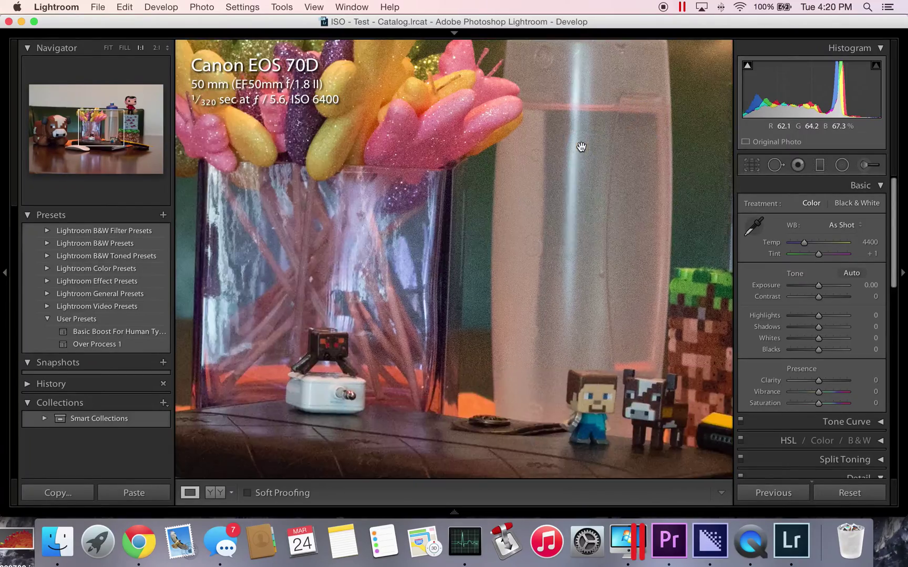
drag(490, 253, 619, 224)
drag(541, 223, 444, 142)
drag(452, 252, 462, 232)
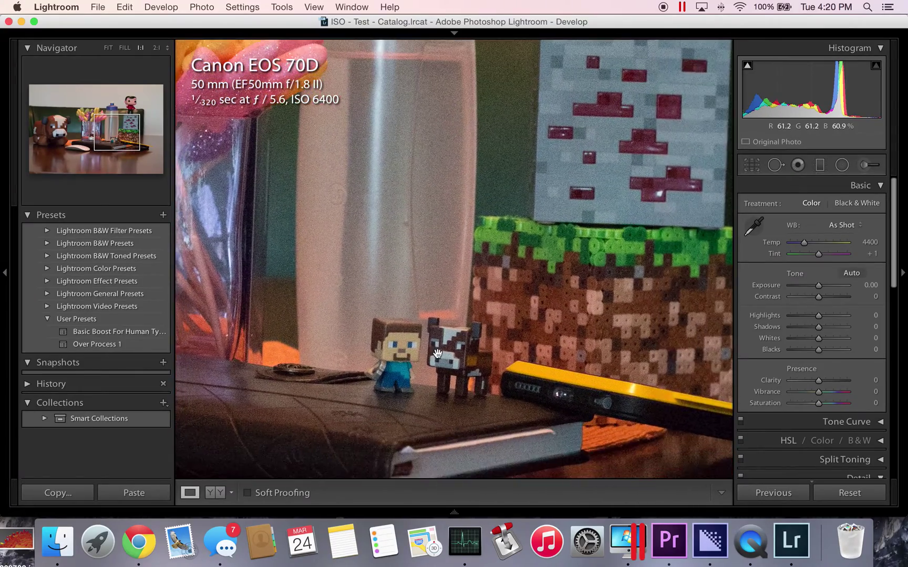
drag(475, 379, 394, 376)
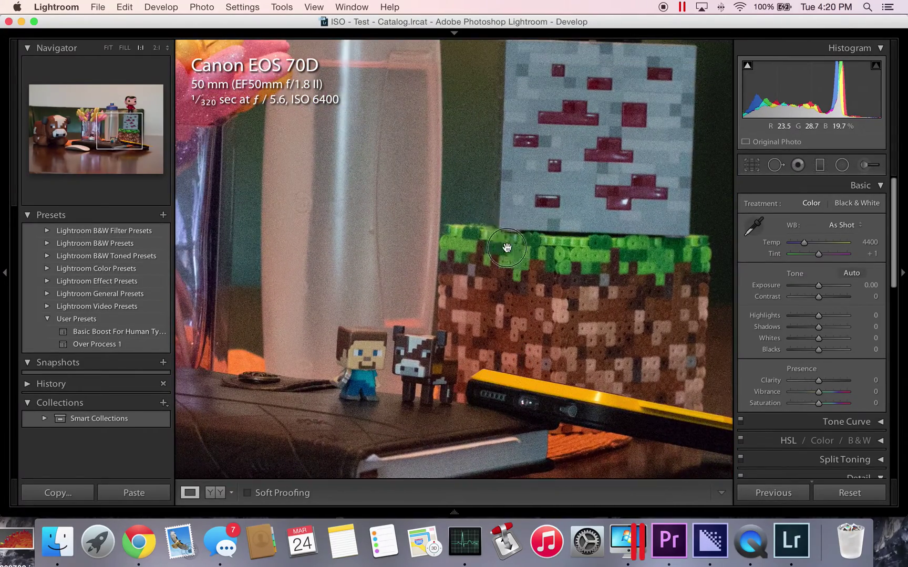
drag(463, 219, 494, 290)
key(super+5)
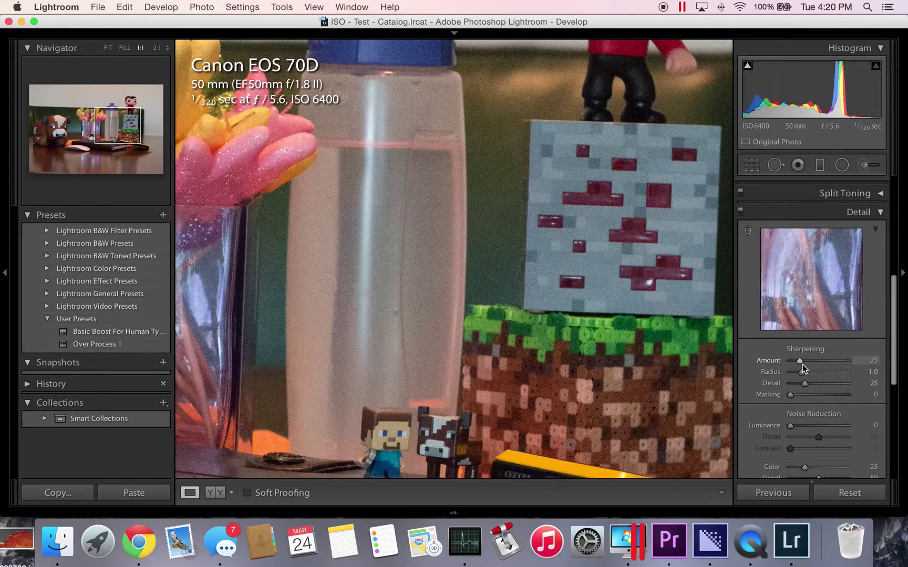
Step: Raise sharpening Amount to 92 and Masking to 94 while previewing the edge mask
drag(802, 364, 827, 360)
drag(826, 360, 827, 359)
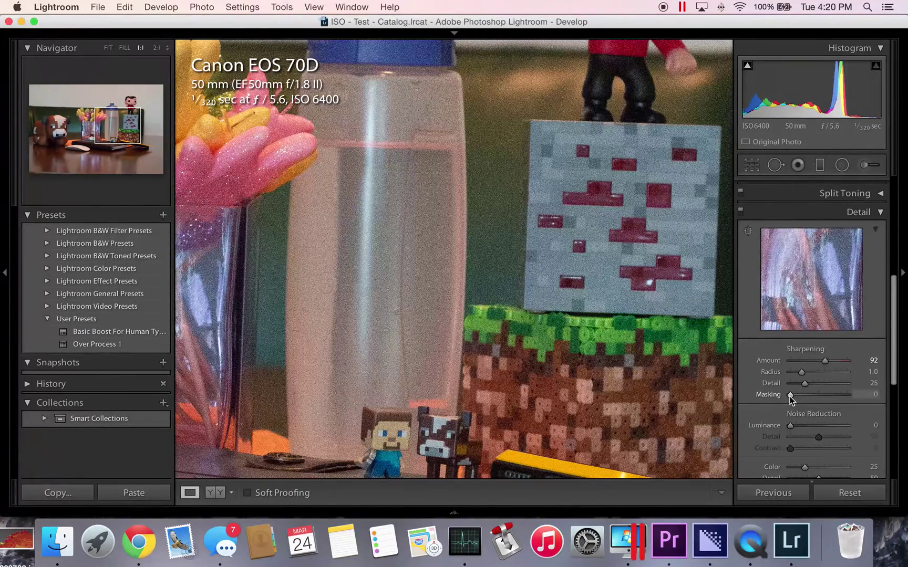
key(alt)
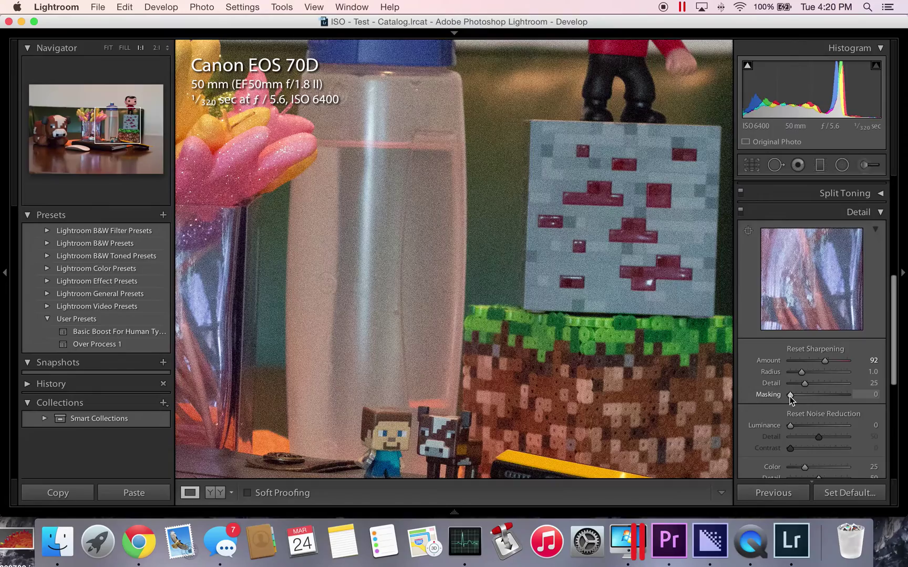
drag(789, 395, 837, 393)
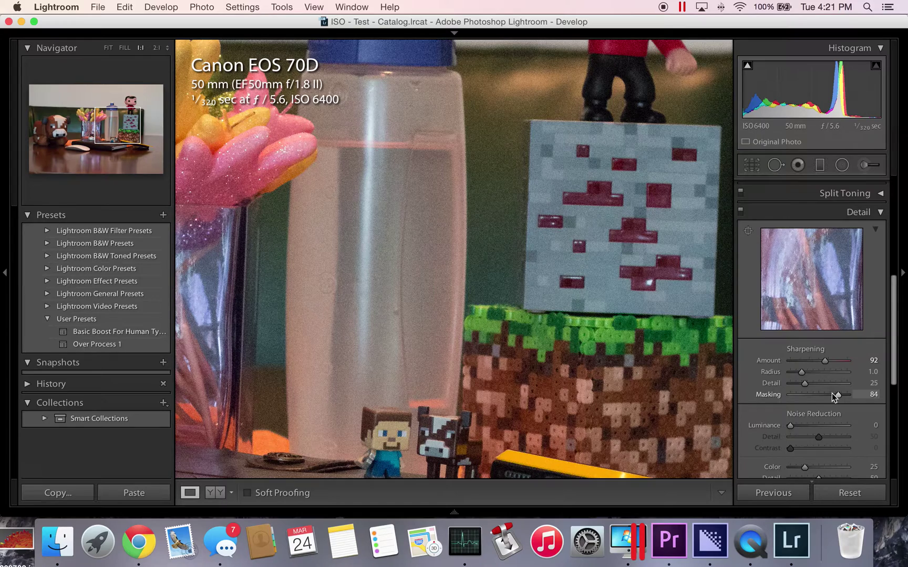
drag(837, 395, 844, 391)
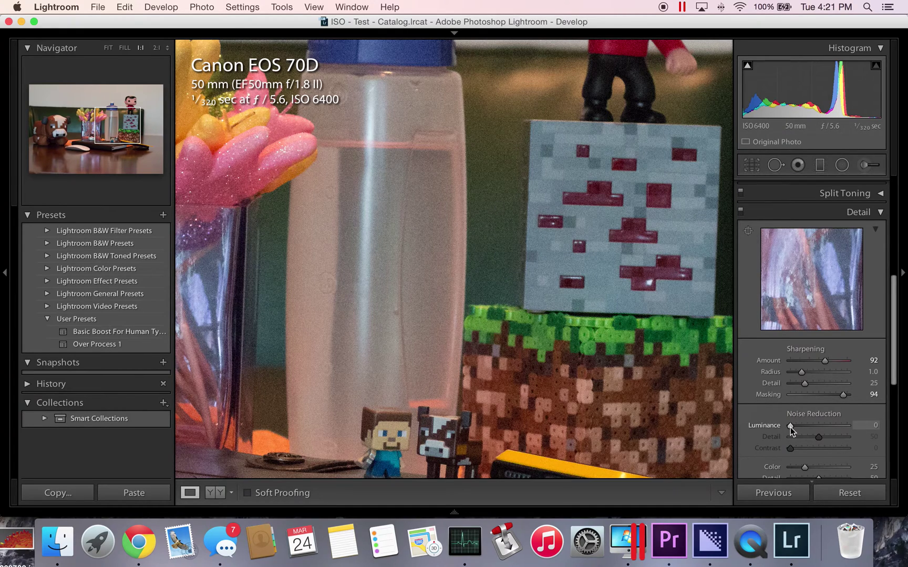
Step: Set Luminance noise reduction to 38, then return to the whole-photo view
drag(790, 427, 805, 425)
scroll(809, 424, down, 1)
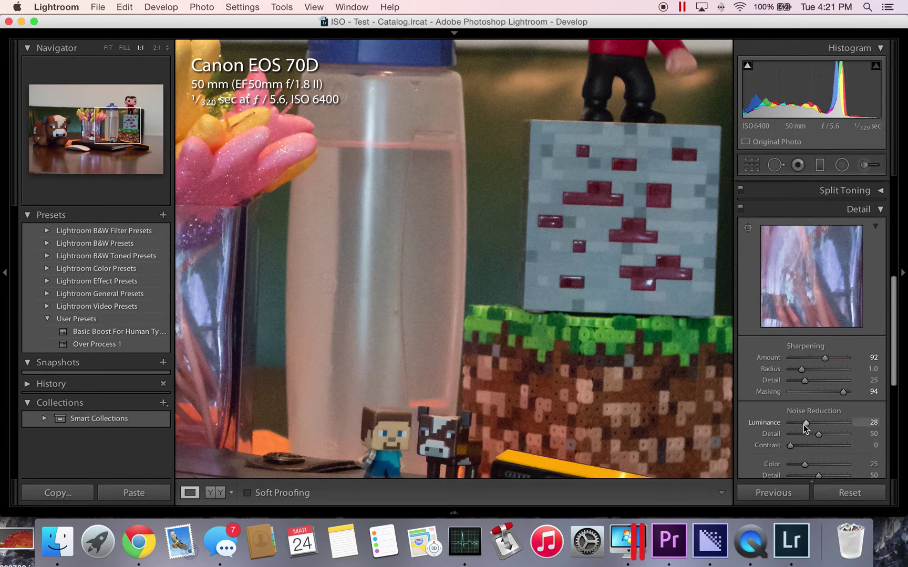
drag(804, 424, 809, 428)
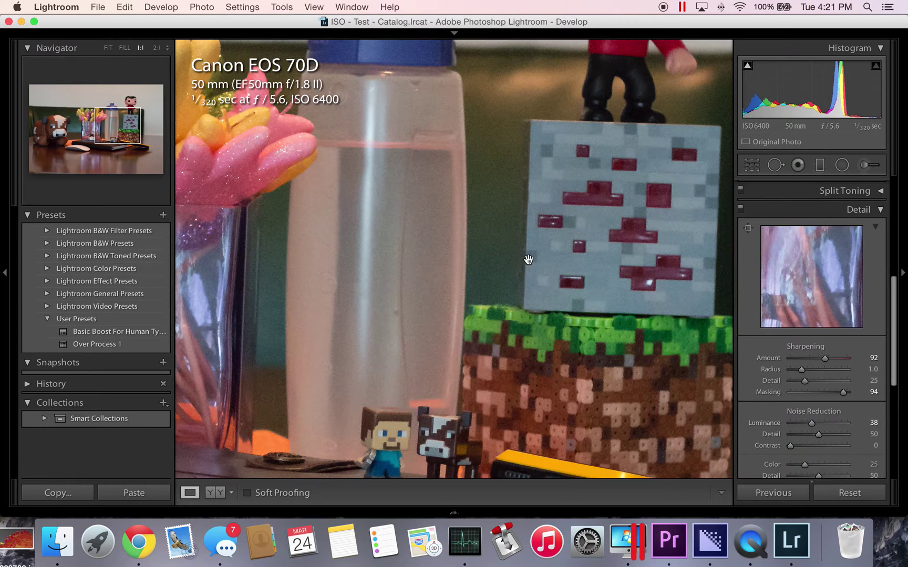
click(507, 247)
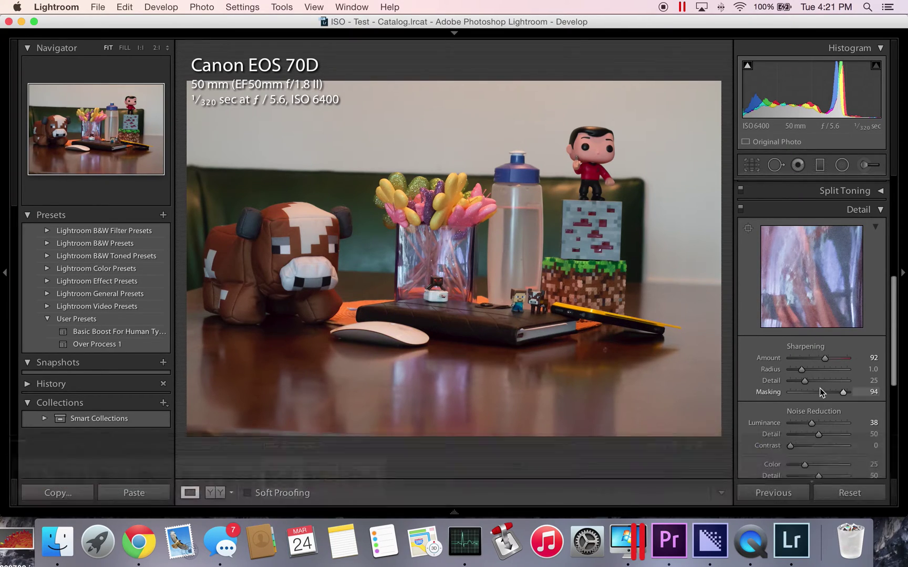
click(853, 492)
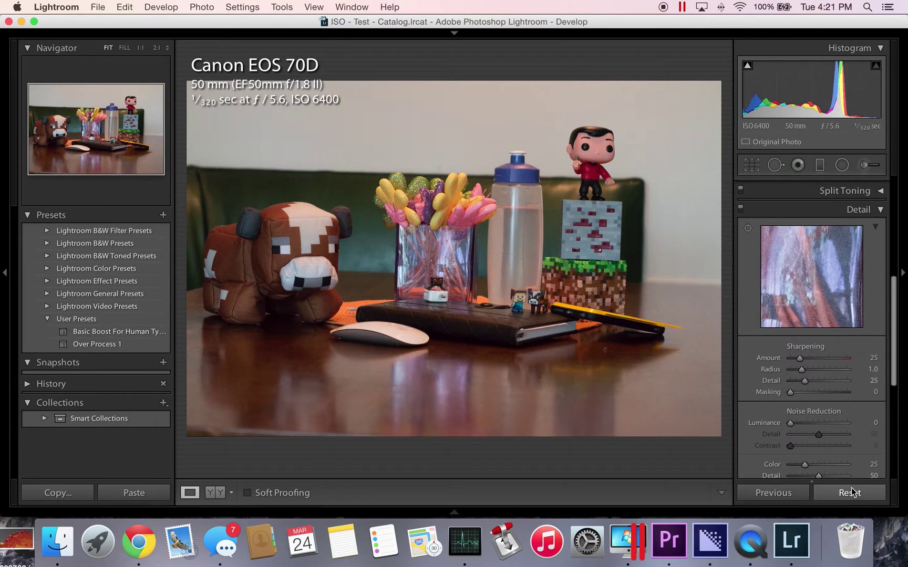
key(super+z)
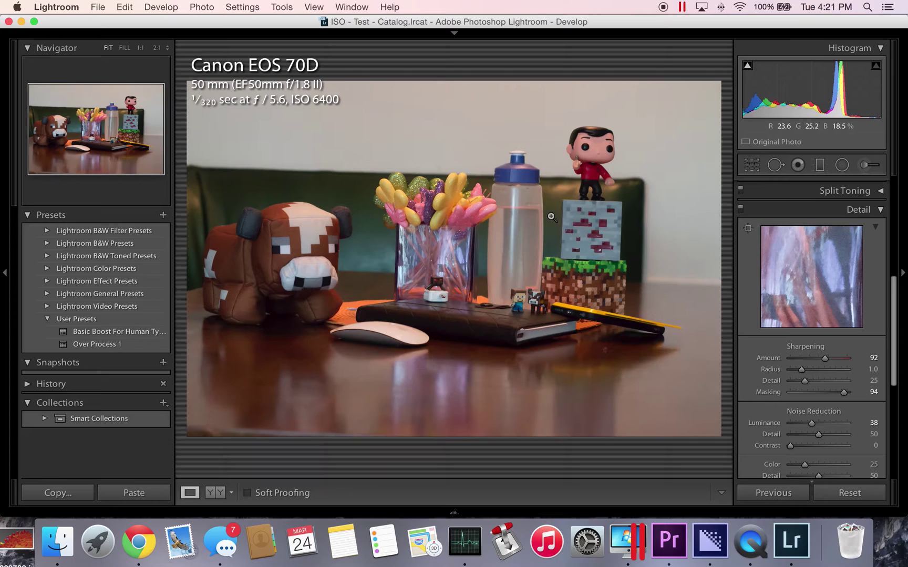
key(super+z)
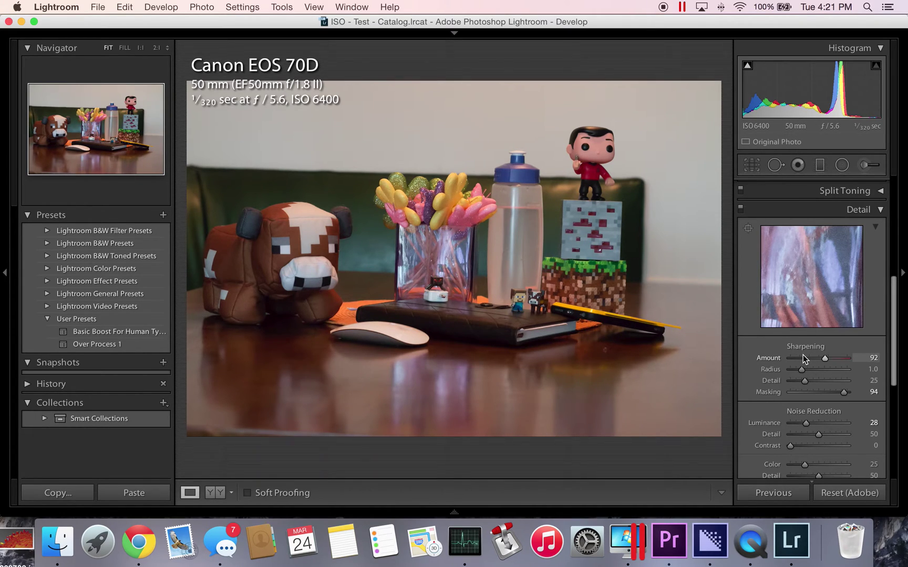
key(super+shift+z)
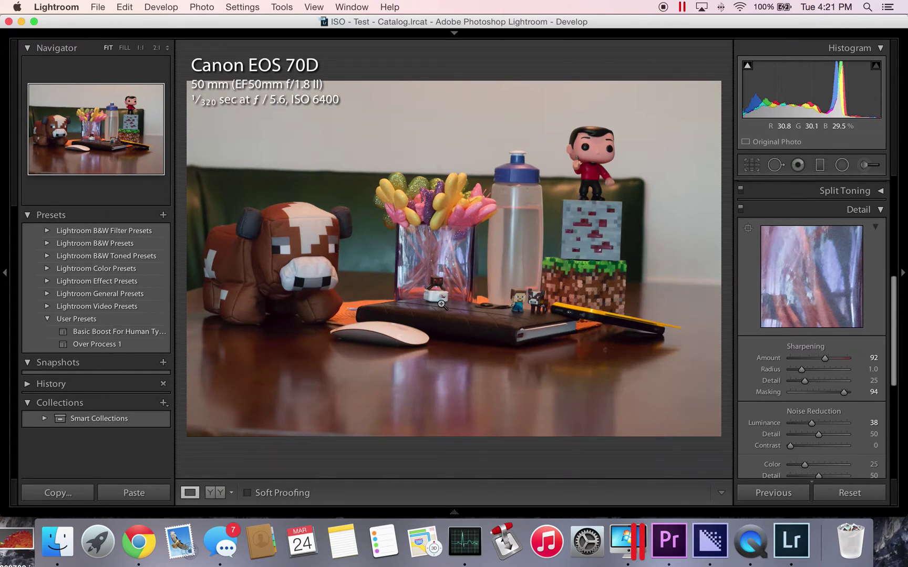
key(super+shift+z)
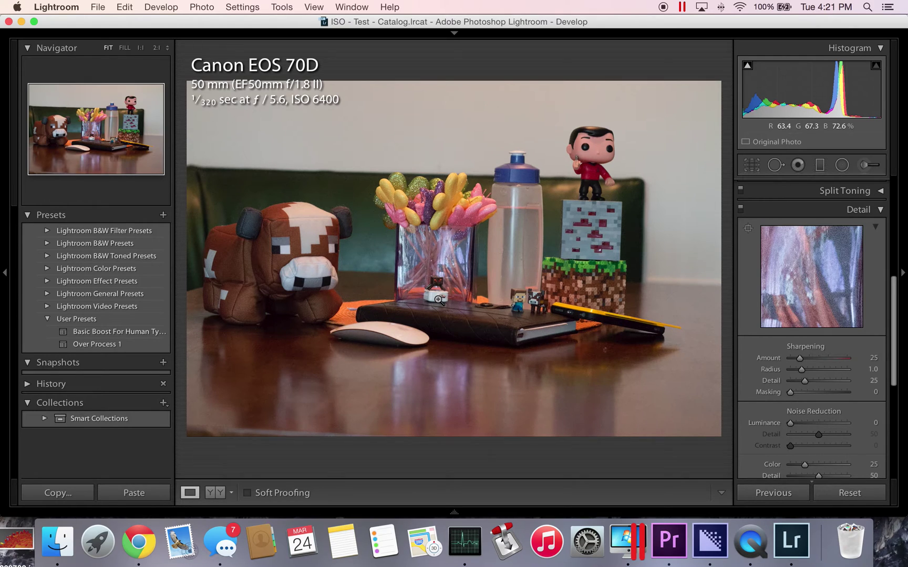
key(super+z)
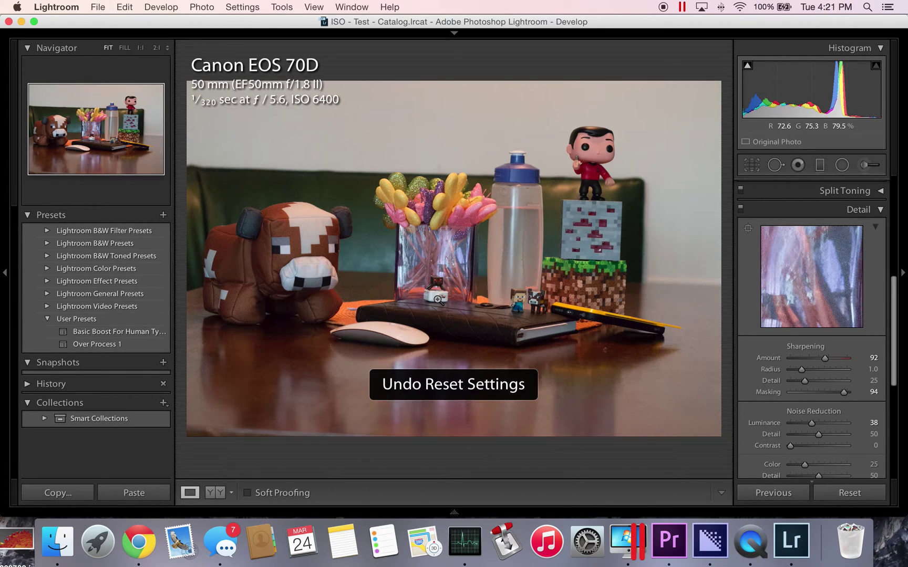
Step: At 1:1 on the figure by the vase, push Color noise reduction up briefly, then down to 0
click(440, 292)
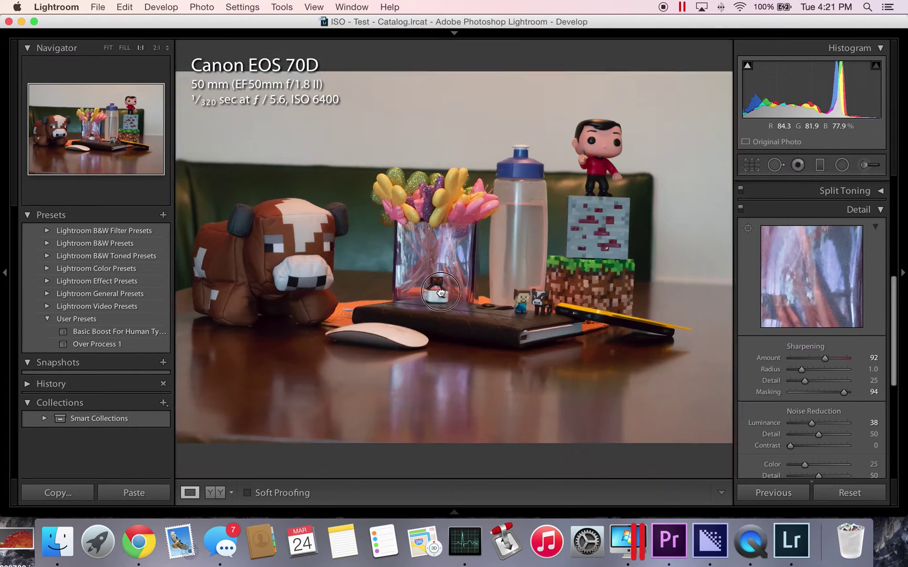
scroll(838, 351, down, 1)
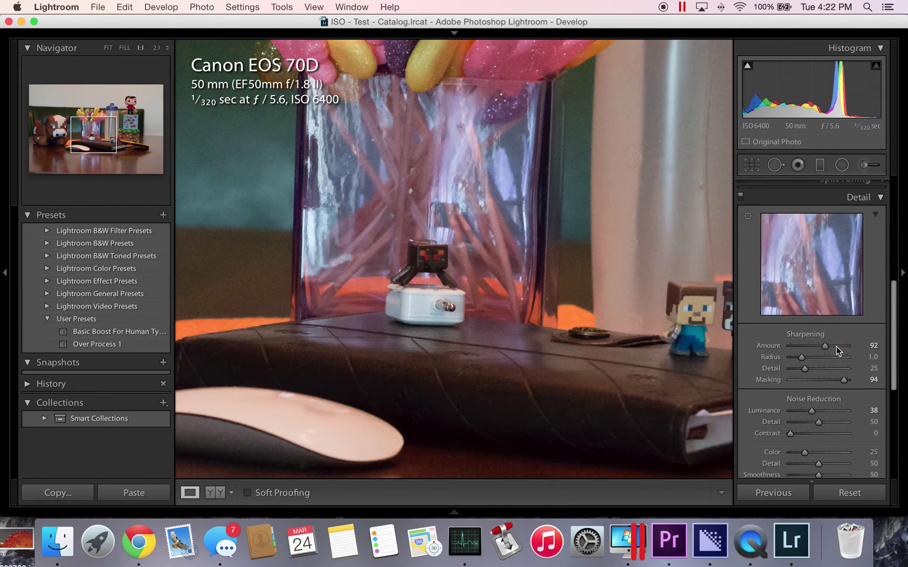
scroll(838, 351, down, 2)
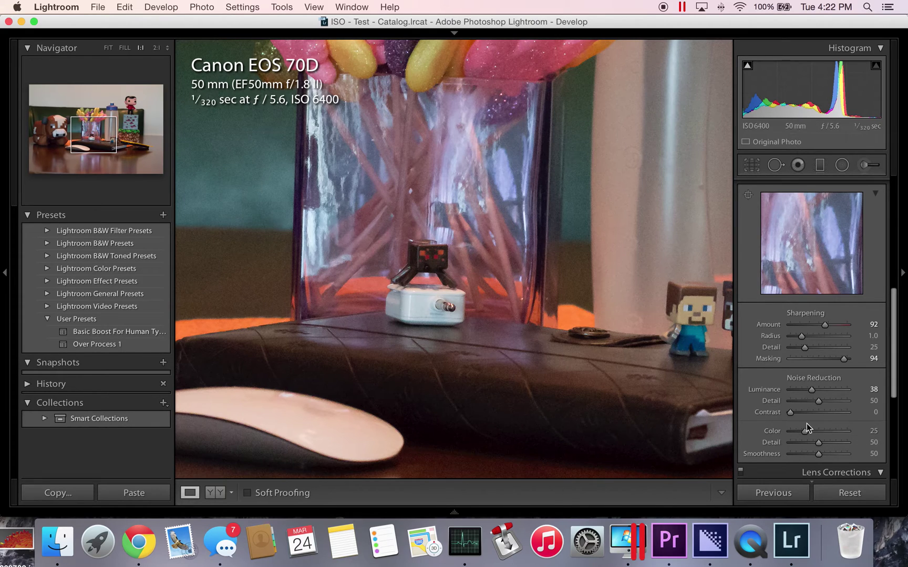
drag(806, 432, 894, 437)
drag(835, 430, 750, 435)
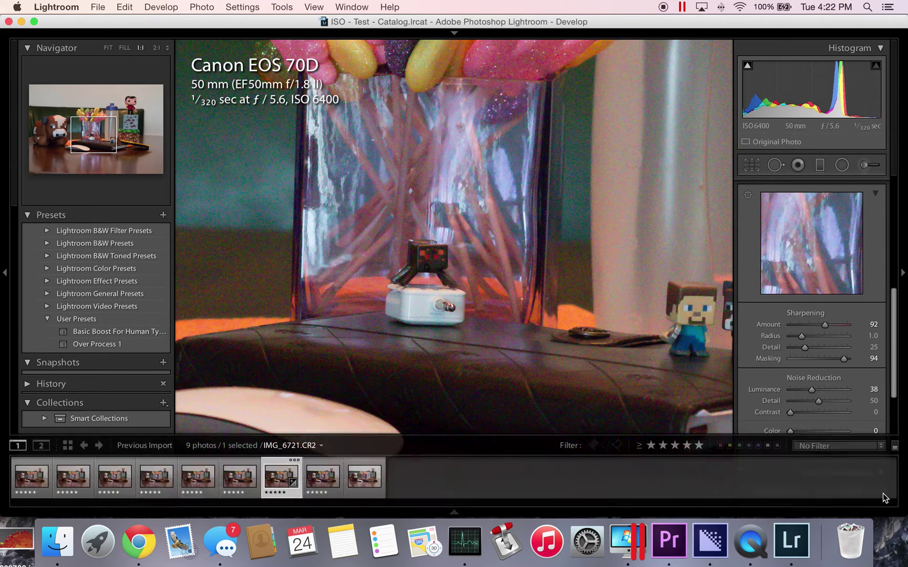
Step: Try Luminance noise reduction at 25, then undo it back to 38
click(874, 389)
text(25)
key(Return)
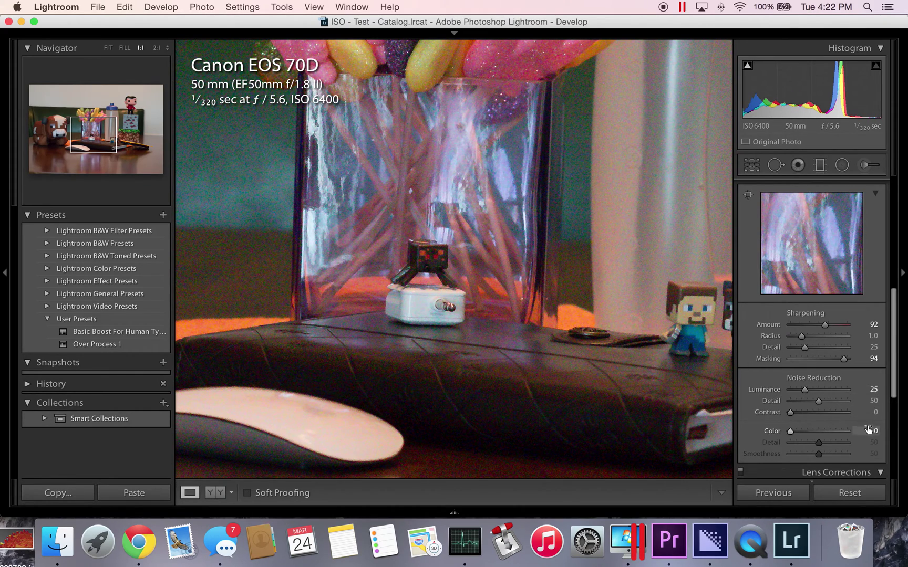
key(super+z)
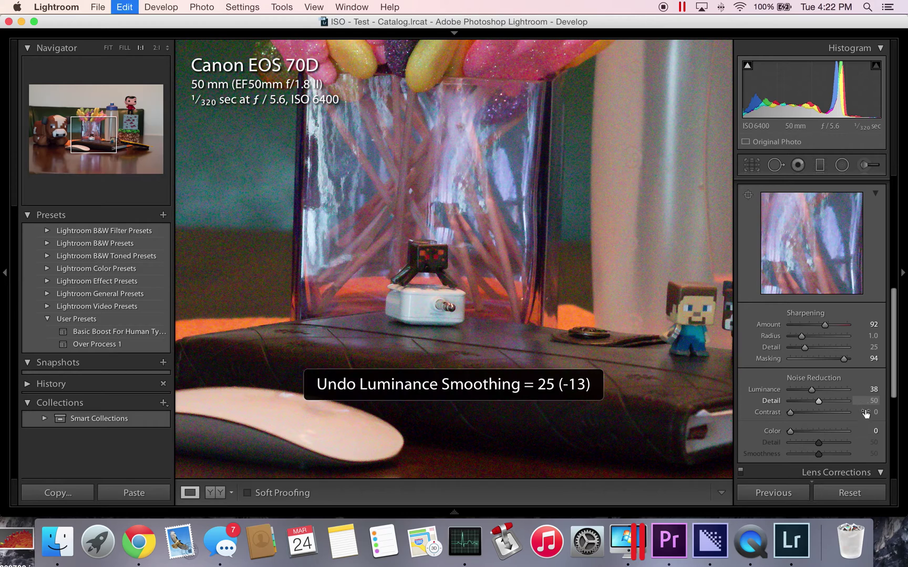
Step: Enter Color noise reduction values 25 and 40, settling on 30
click(874, 431)
text(25)
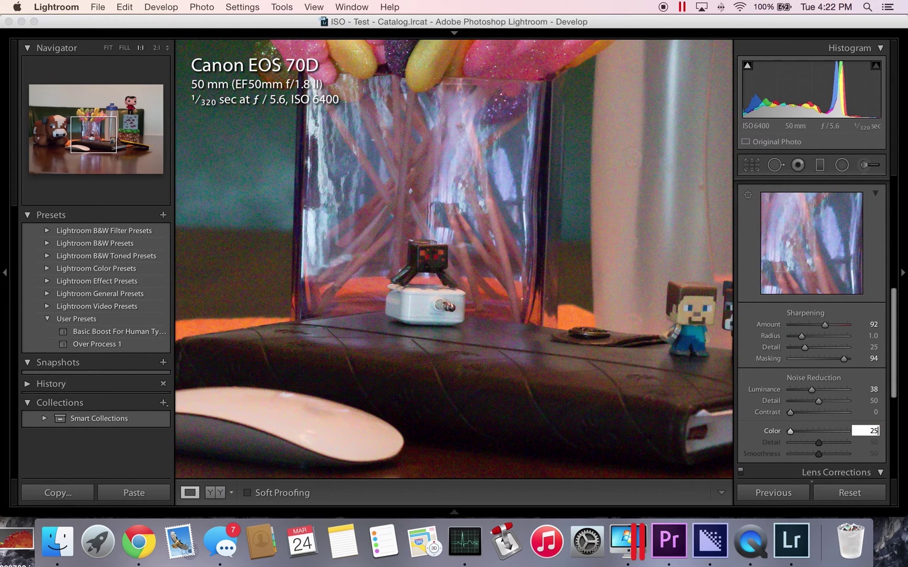
key(Return)
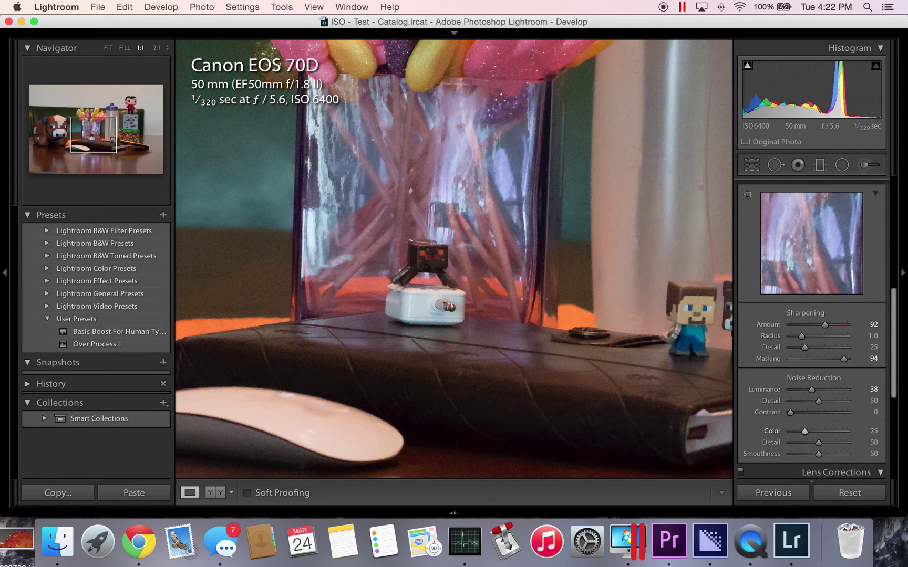
click(872, 431)
text(40)
key(Return)
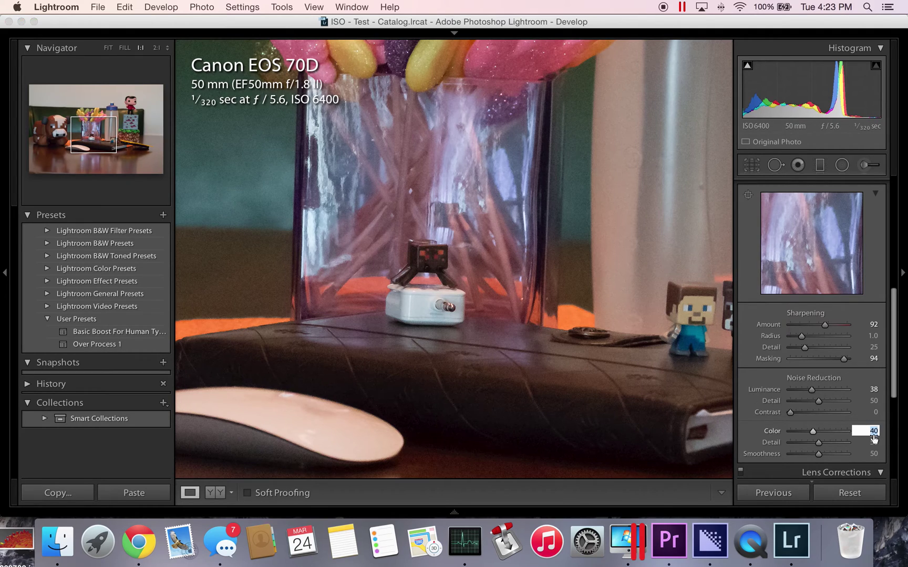
text(30)
key(Return)
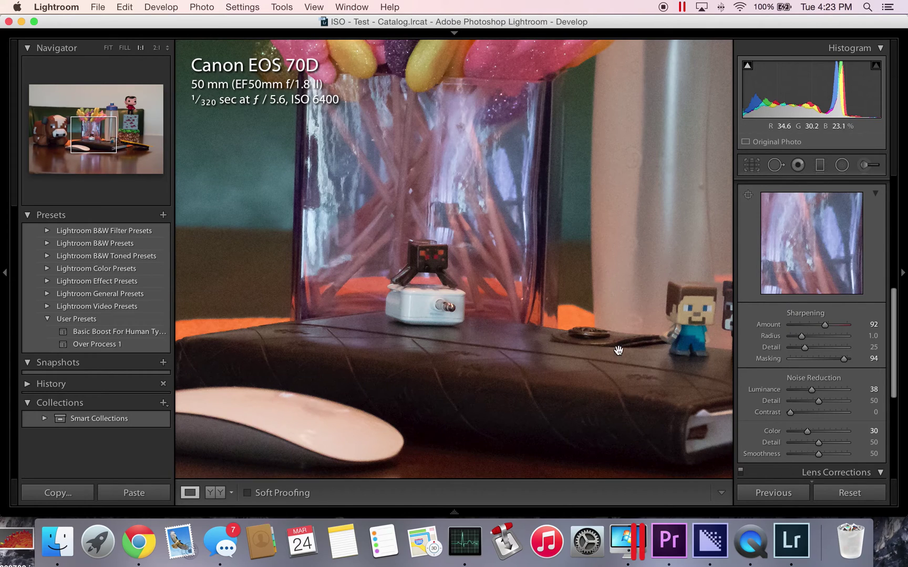
Step: Compare colour Smoothness at 100 and 0 in a 1:1 close-up, settling on 78
click(486, 309)
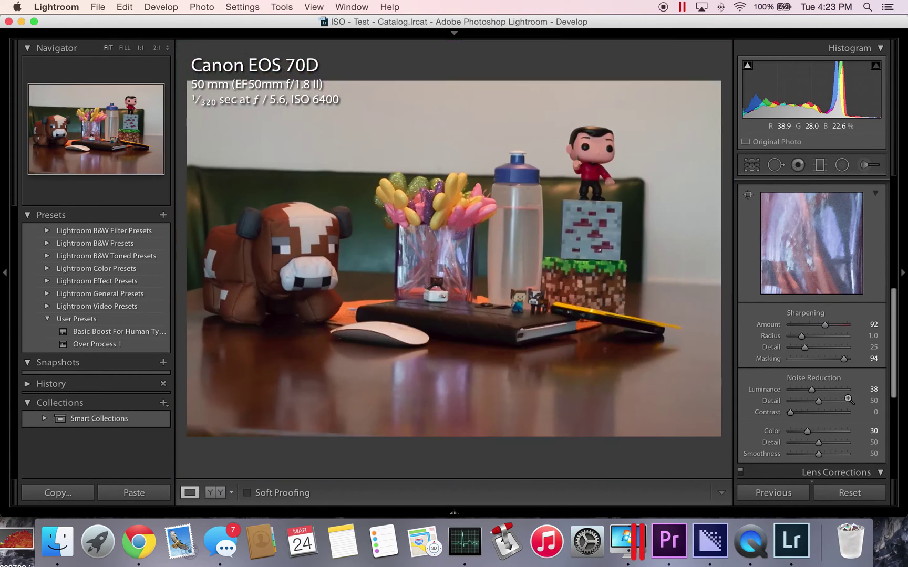
scroll(841, 427, down, 1)
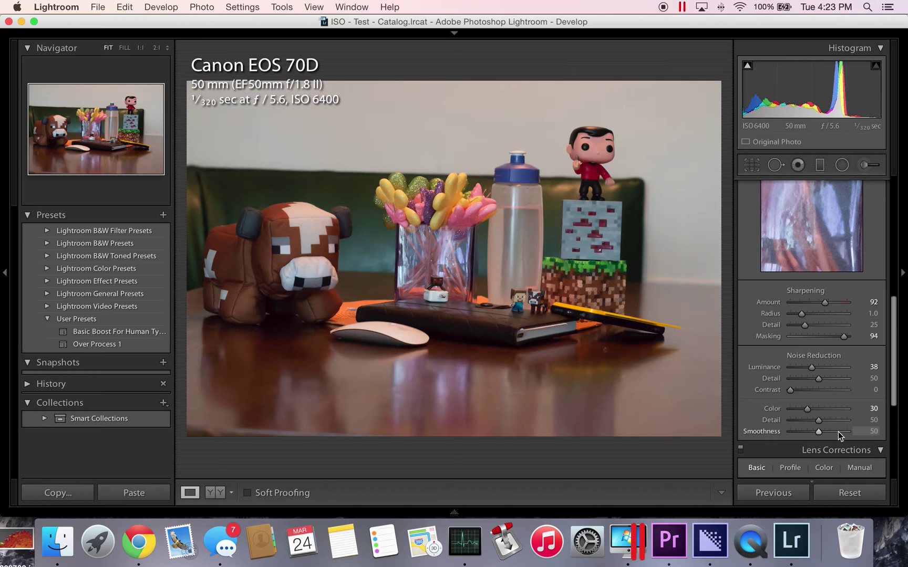
drag(818, 431, 901, 431)
click(432, 288)
drag(574, 348, 491, 310)
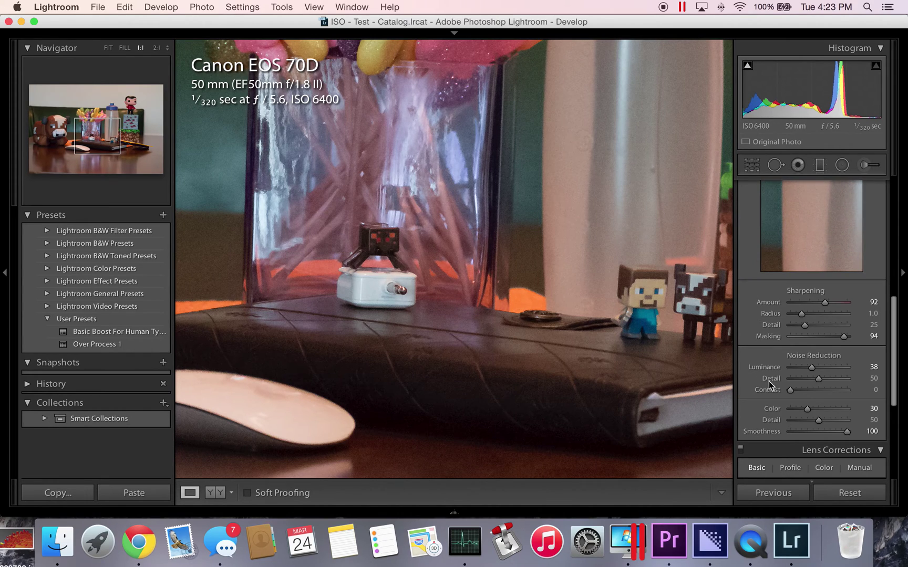
drag(806, 432, 711, 427)
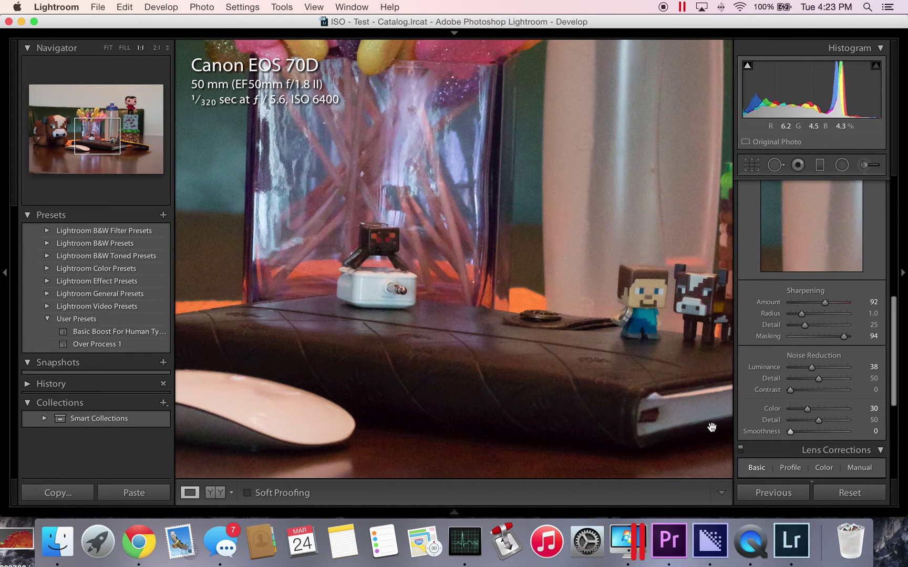
drag(800, 430, 901, 433)
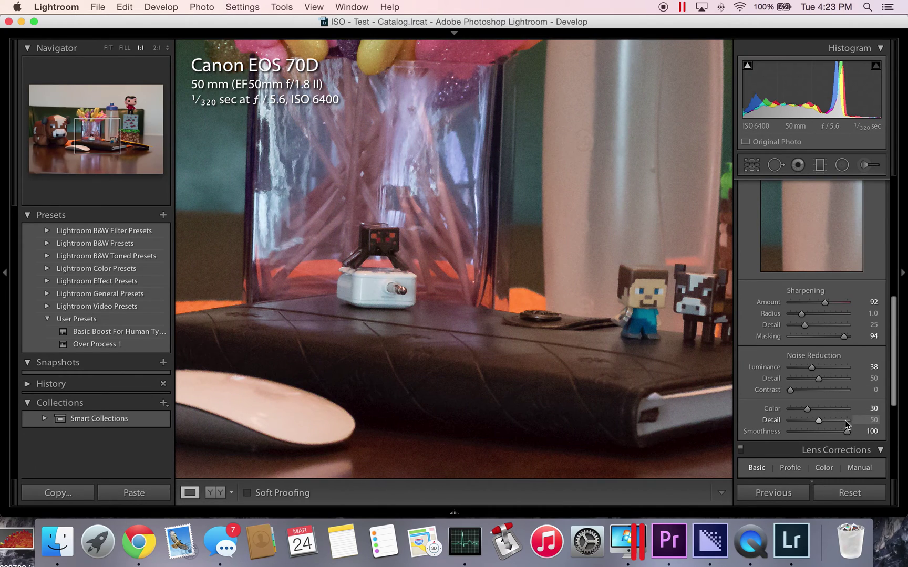
click(834, 433)
drag(834, 434, 835, 432)
Step: Test other colour Detail values, returning to 50, then try and undo a larger sharpening Radius
drag(685, 377, 491, 363)
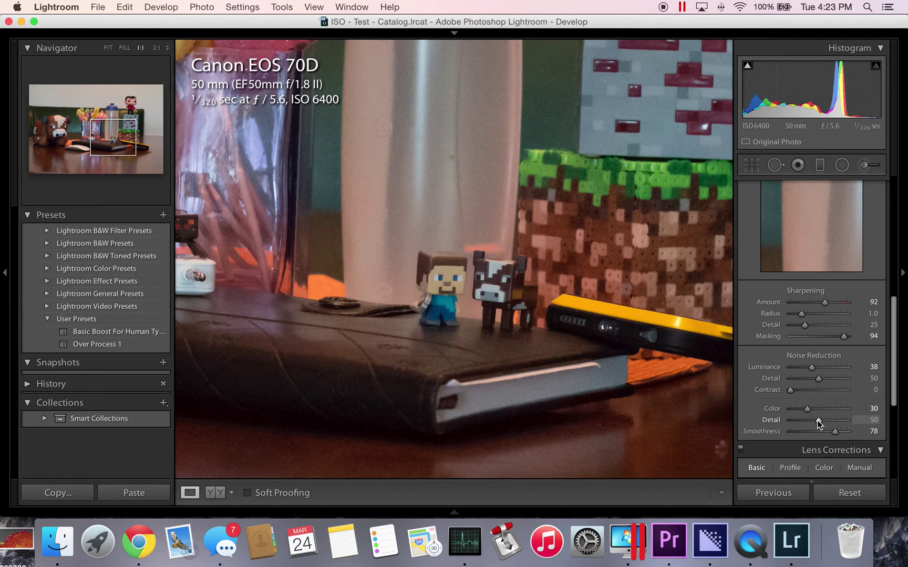
drag(817, 421, 735, 420)
drag(809, 419, 819, 424)
drag(634, 260, 677, 277)
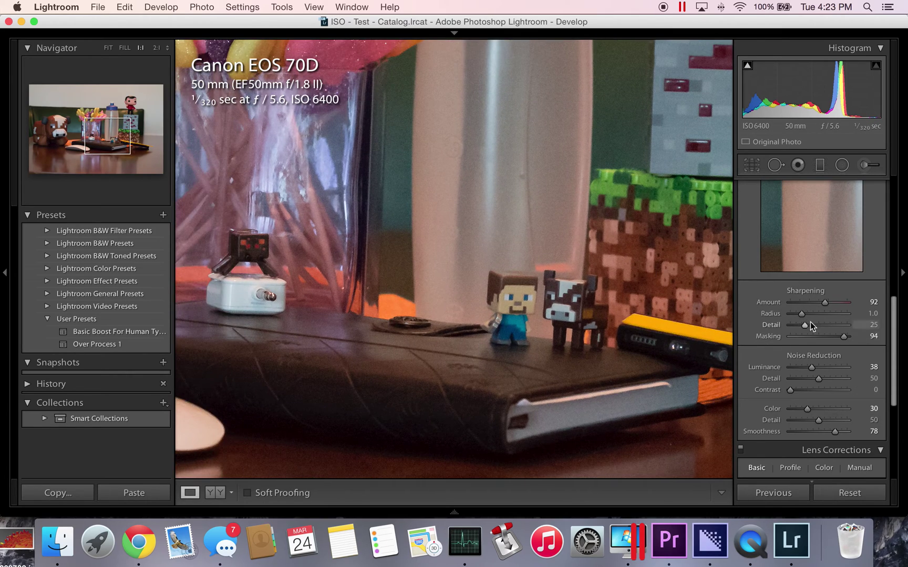
drag(801, 314, 817, 315)
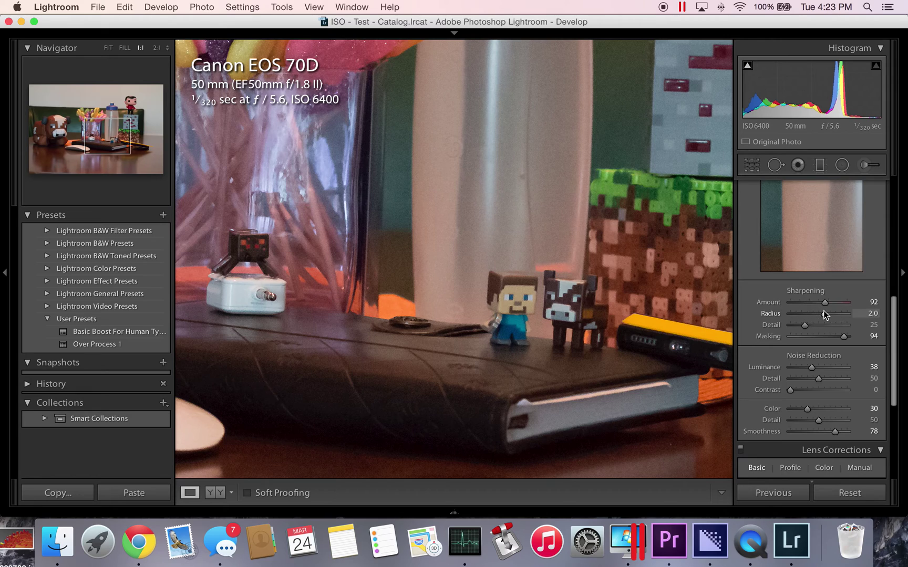
key(super+z)
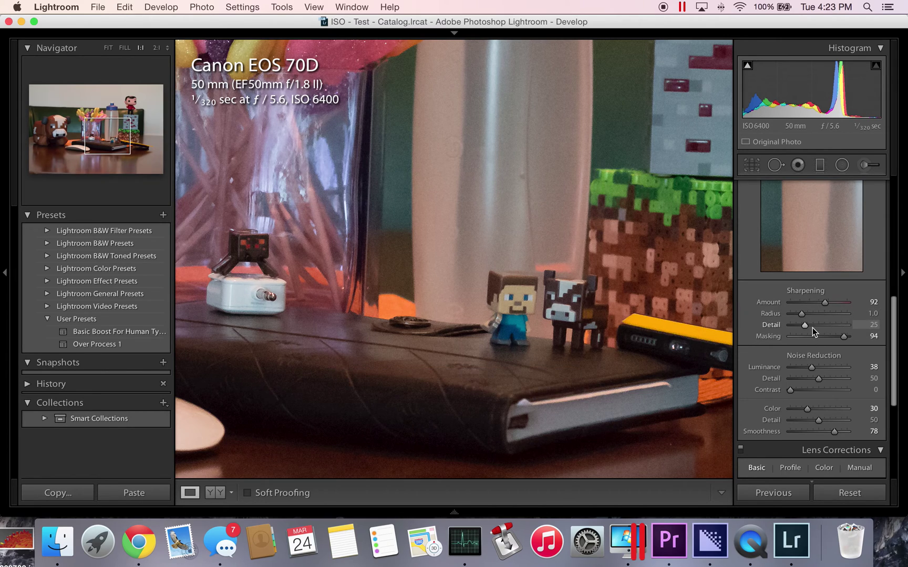
Step: Zoom out to view the whole toy still-life scene
click(468, 243)
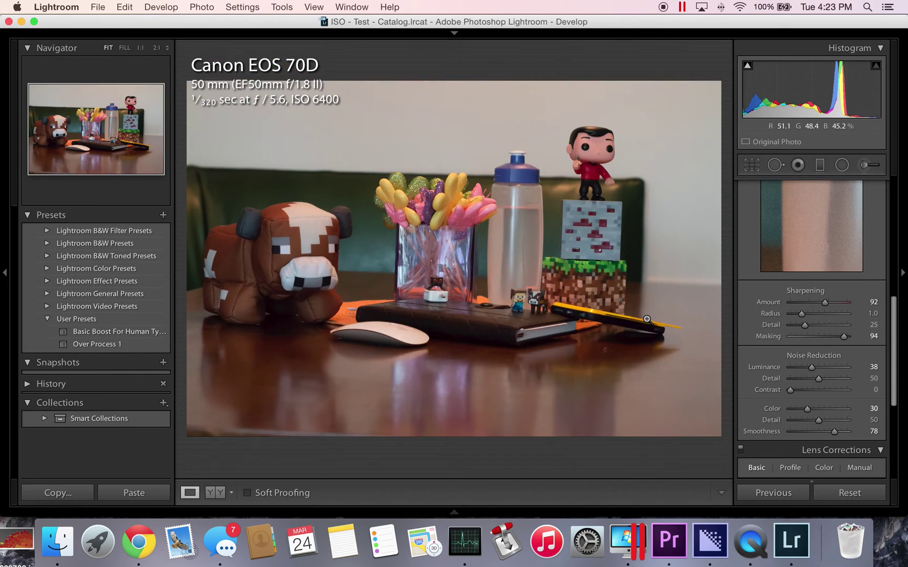